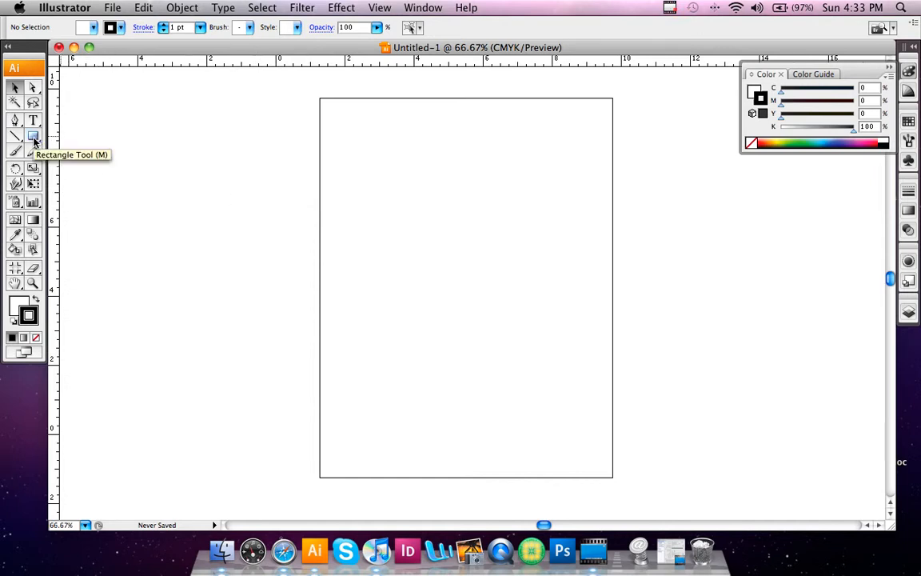
Step: Draw a rectangle about 5.69 in wide and 5.19 in high in the upper middle of the artboard
left_click(33, 138)
left_click_drag(34, 138, 70, 140)
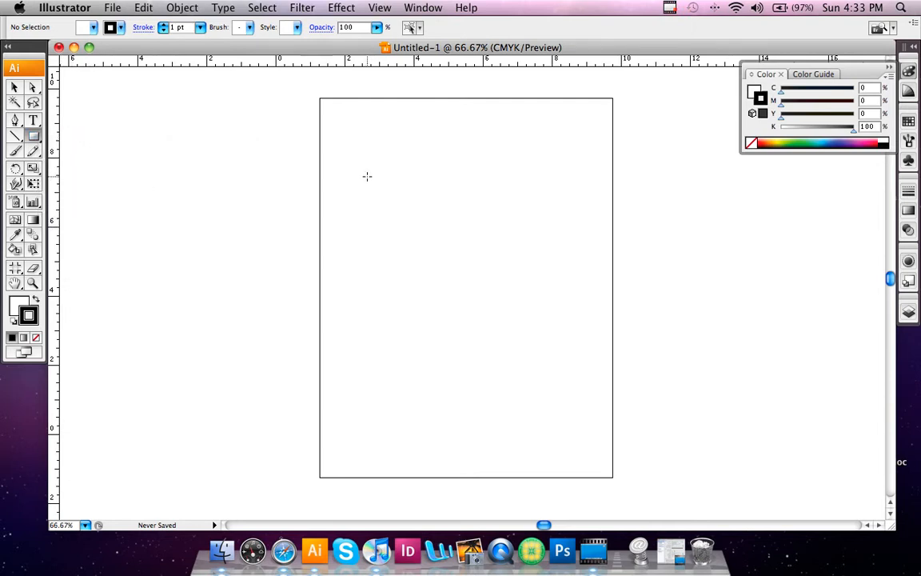
left_click_drag(367, 176, 563, 355)
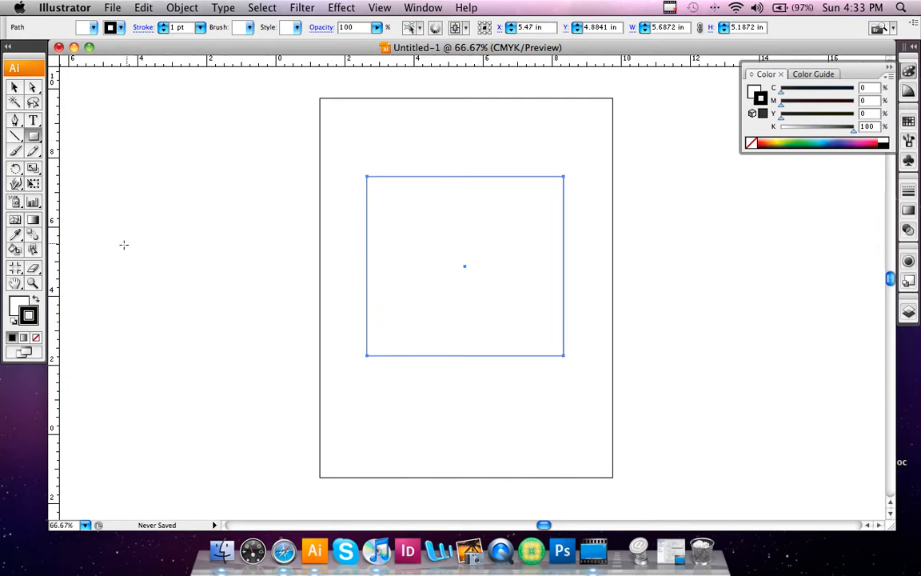
Step: Set the rectangle's stroke weight to 6 pt
left_click(19, 306)
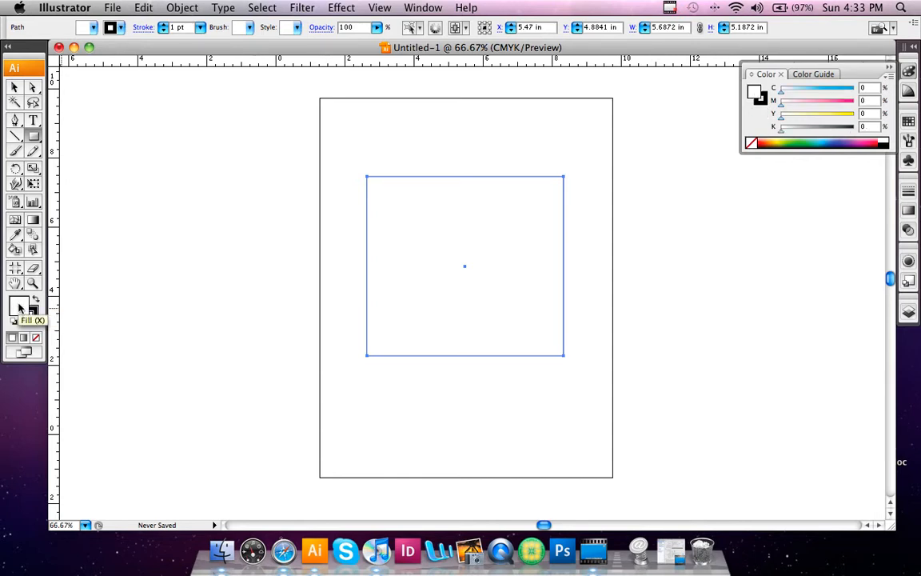
left_click(30, 313)
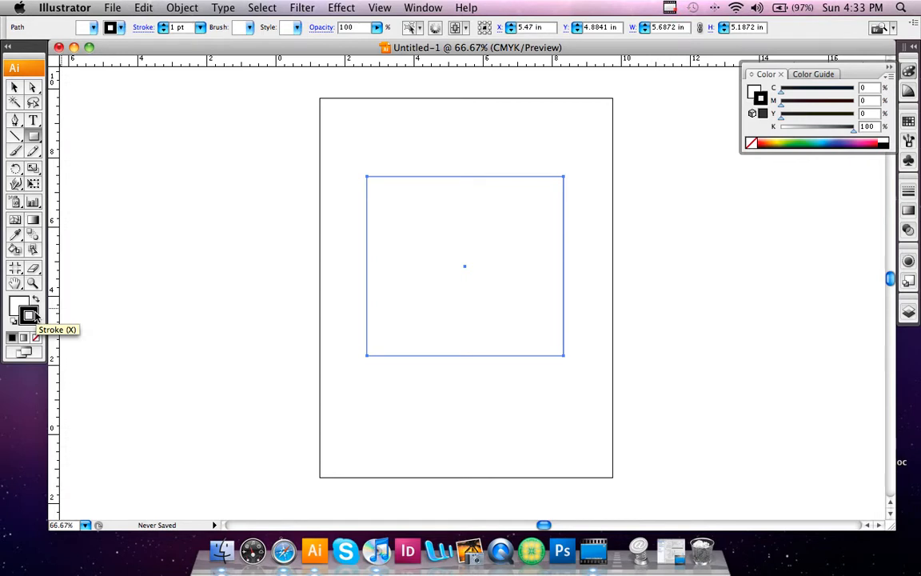
left_click(165, 25)
left_click(164, 25)
left_click(165, 25)
left_click(164, 25)
left_click(165, 25)
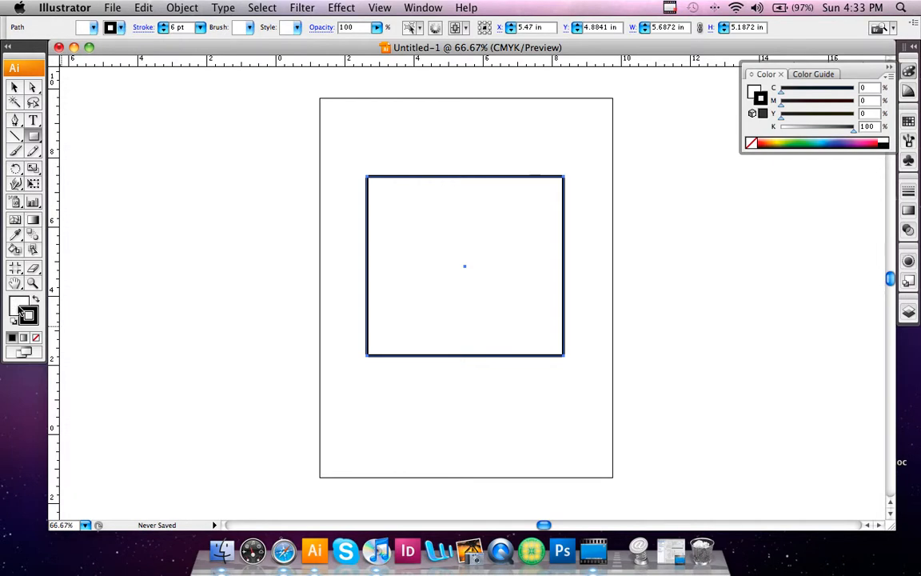
Step: Fill the rectangle with the solid blue 141FE2
left_click(19, 307)
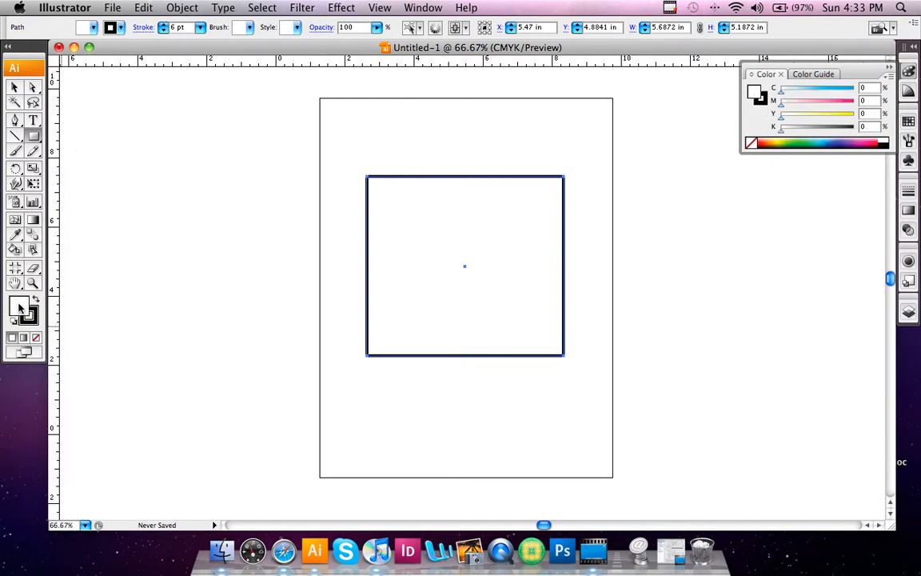
double_click(19, 307)
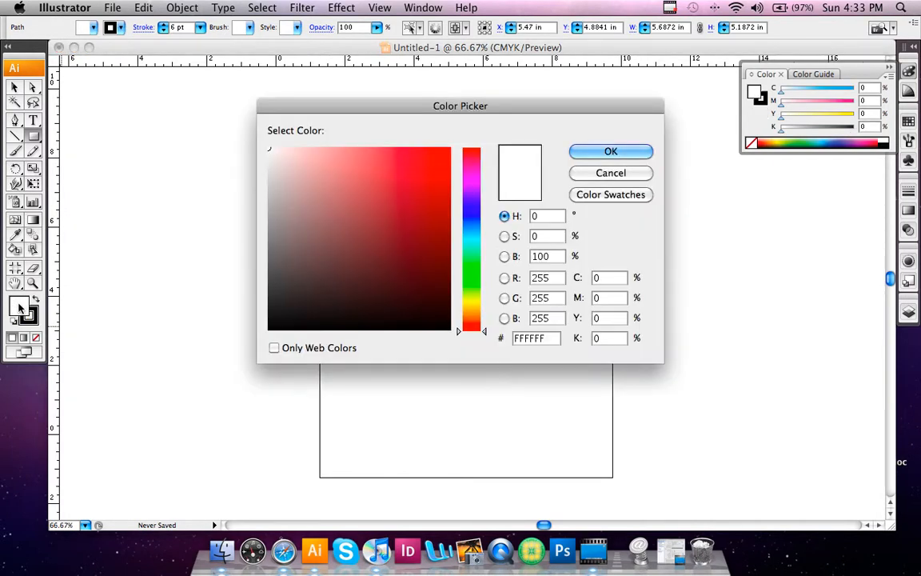
left_click(471, 211)
left_click(435, 168)
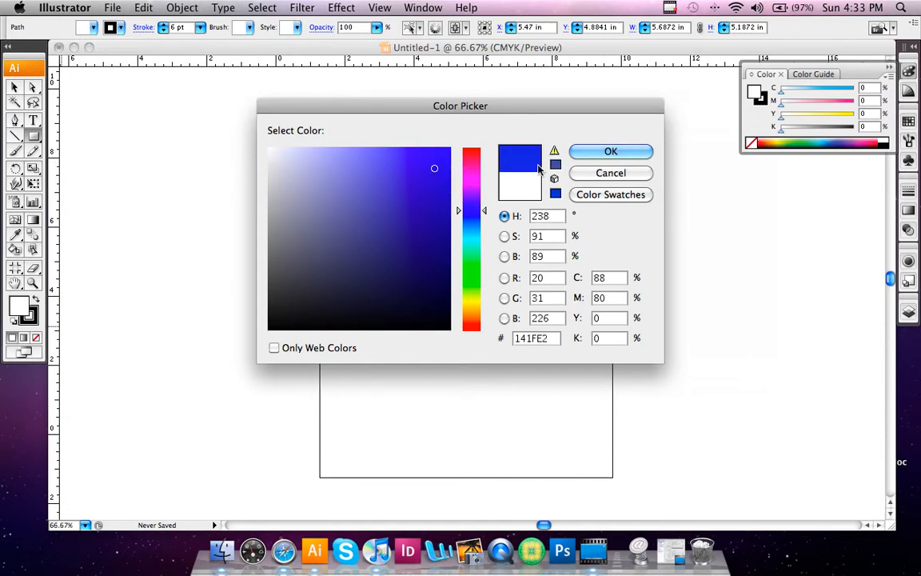
left_click(610, 152)
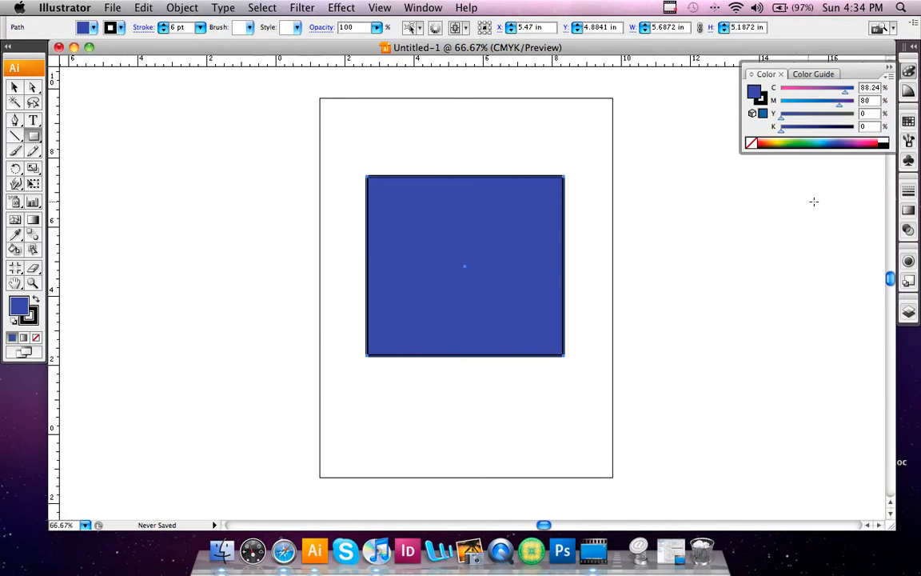
Step: Display the Swatches and Gradient panels stacked beside the upper part of the artboard, with the full gradient options shown
left_click(909, 122)
left_click_drag(872, 123, 806, 266)
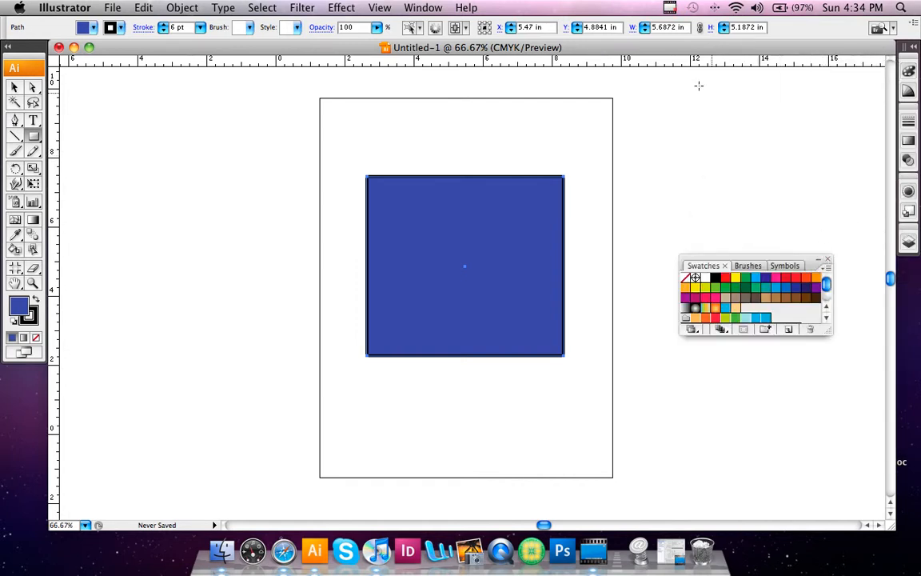
left_click(422, 12)
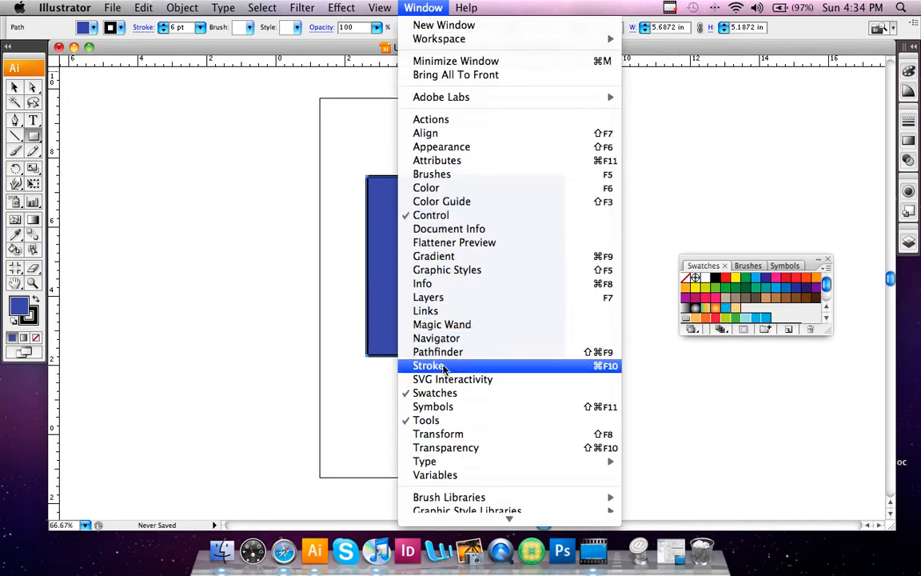
left_click(440, 262)
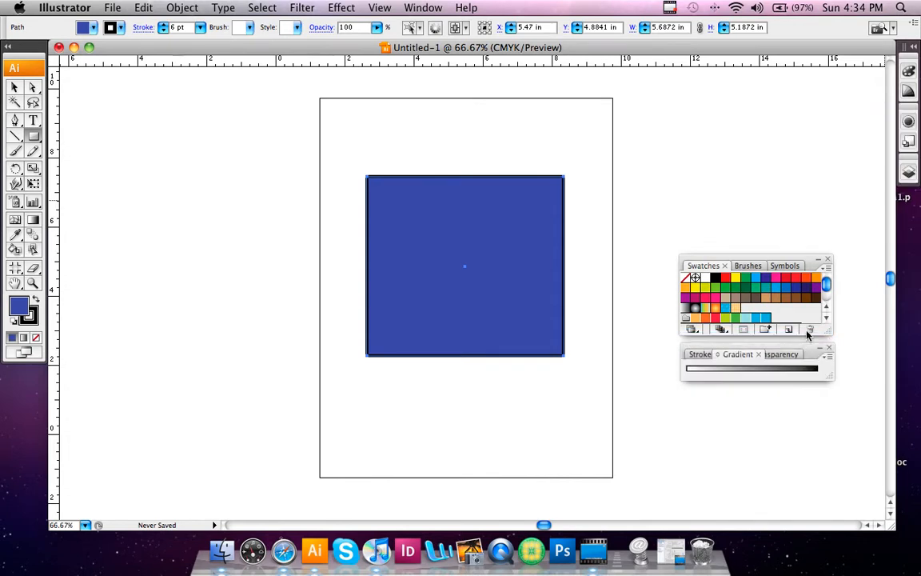
mouse_move(777, 258)
left_mouse_down()
mouse_move(794, 203)
mouse_move(743, 151)
mouse_move(775, 134)
mouse_move(772, 113)
mouse_move(234, 150)
mouse_move(601, 136)
mouse_move(764, 112)
mouse_move(787, 98)
left_mouse_up()
left_click_drag(794, 353, 792, 185)
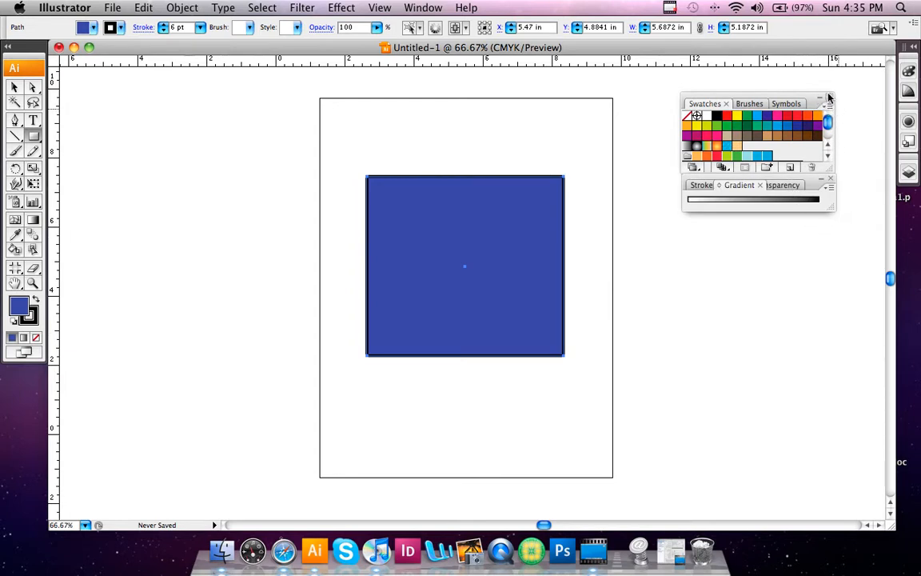
left_click(831, 190)
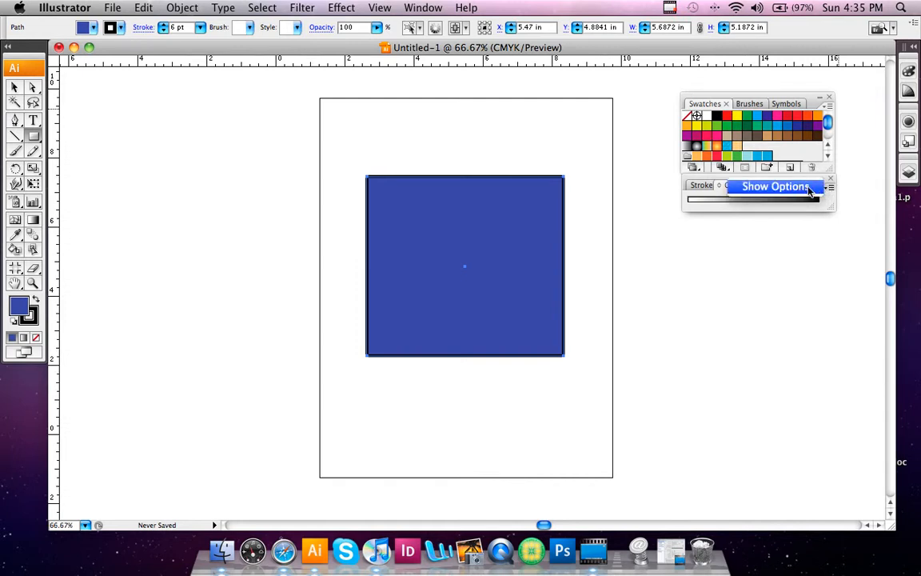
left_click(810, 189)
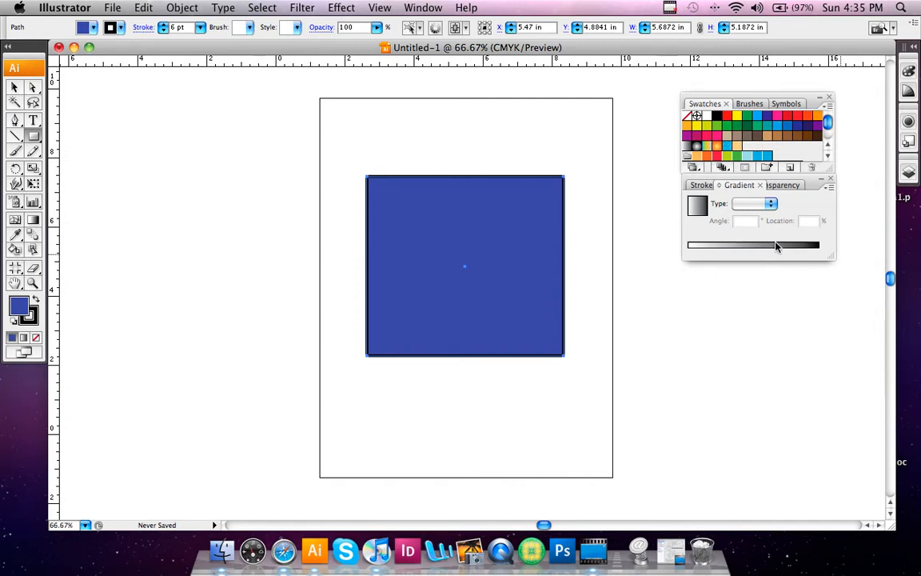
left_click(774, 185)
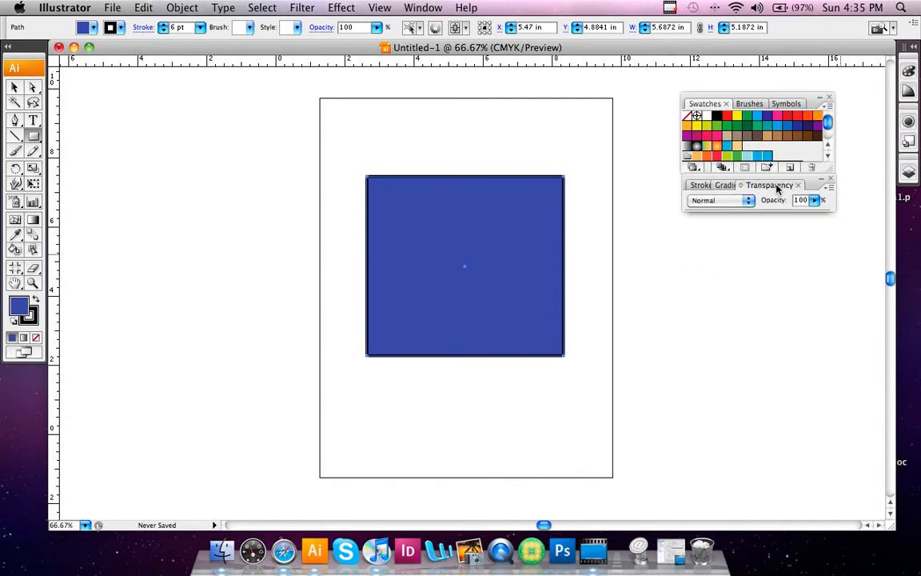
left_click(703, 185)
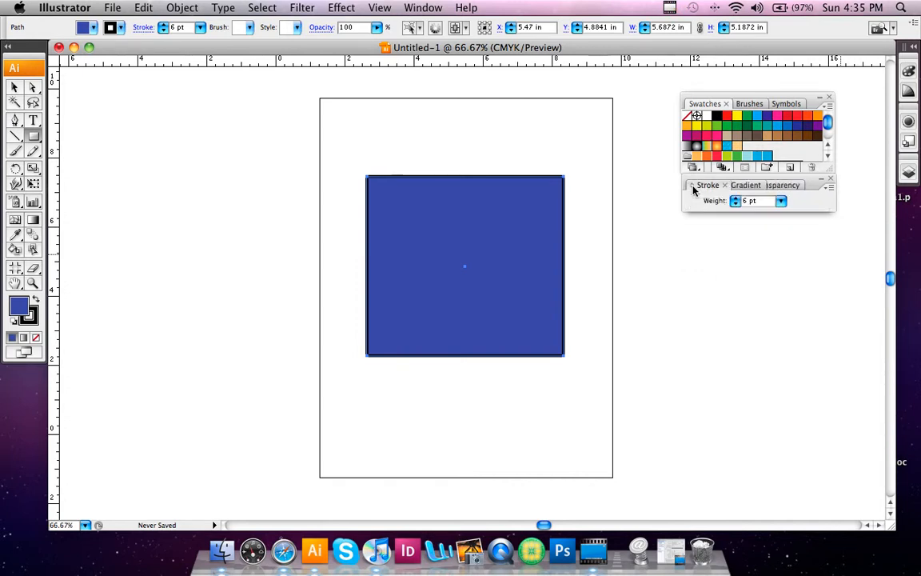
left_click(734, 185)
left_click(772, 185)
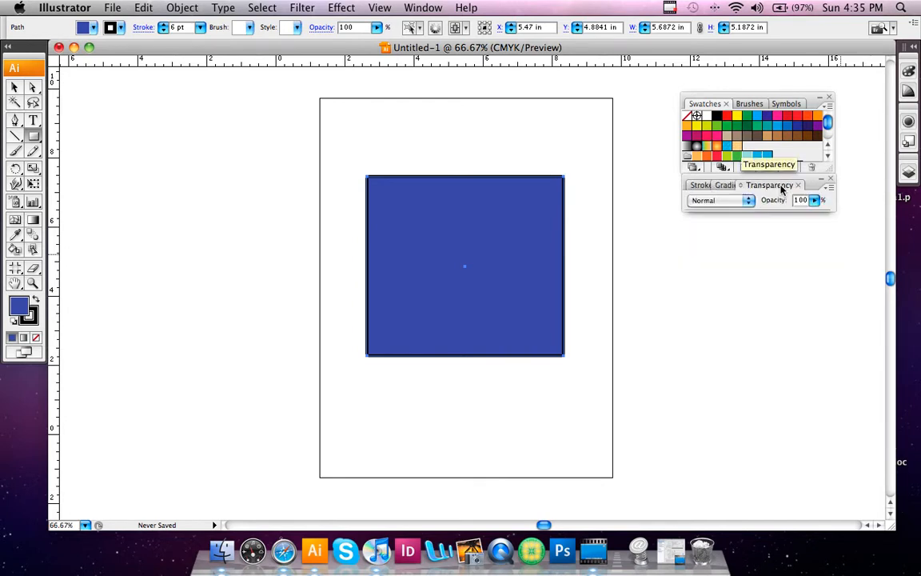
left_click(727, 185)
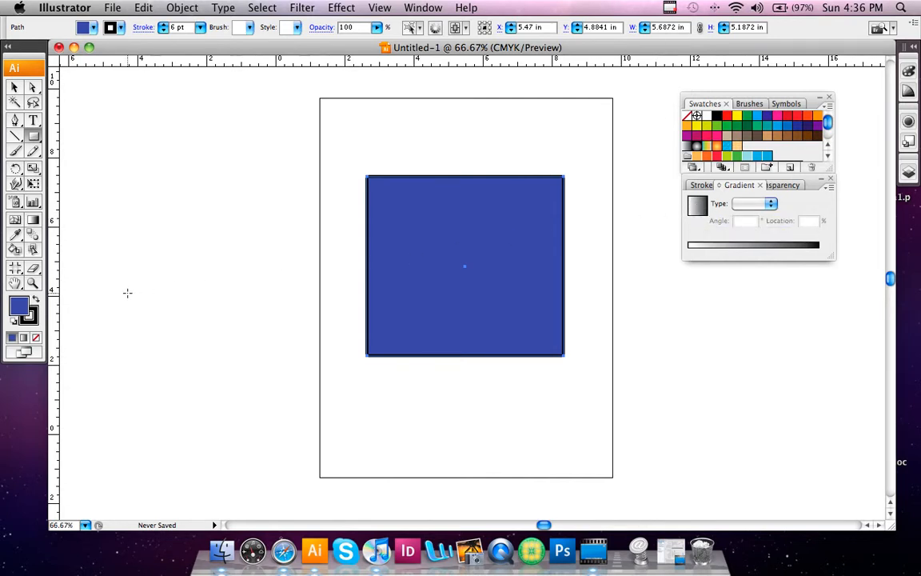
Step: Reselect the rectangle and fill it with the linear white-to-black gradient
left_click(14, 86)
left_click(490, 160)
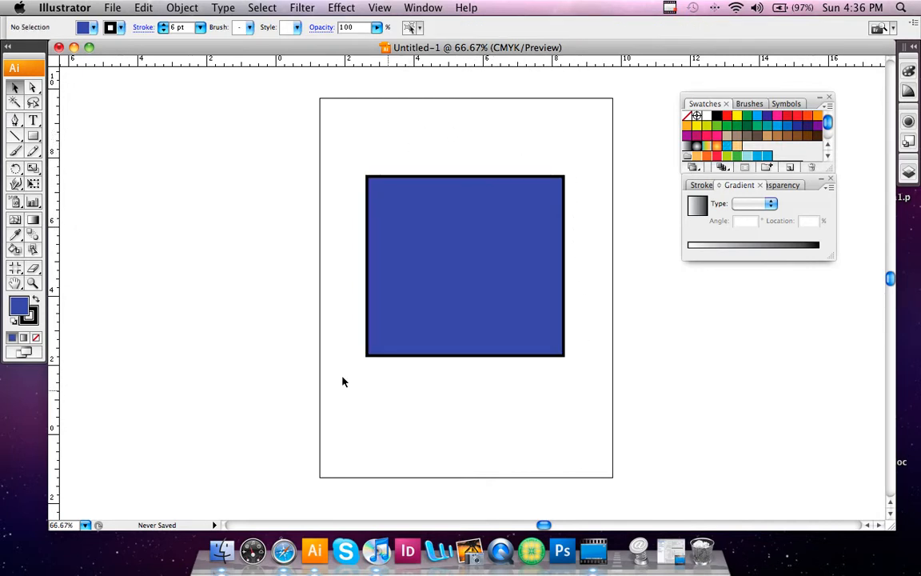
left_click(533, 176)
left_click(691, 246)
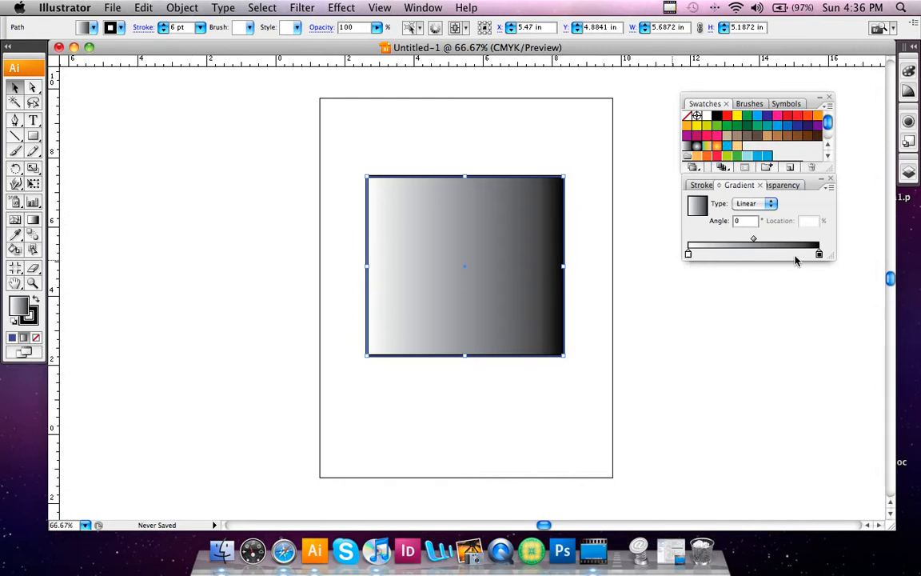
Step: Try the Radial gradient type on the rectangle and return it to Linear
left_click(765, 205)
left_click(748, 218)
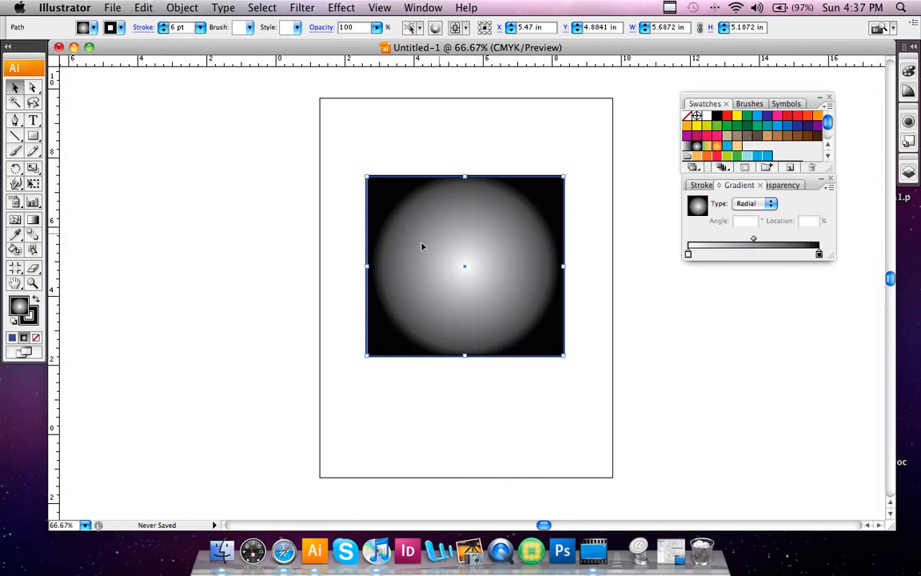
left_click(772, 206)
left_click(762, 214)
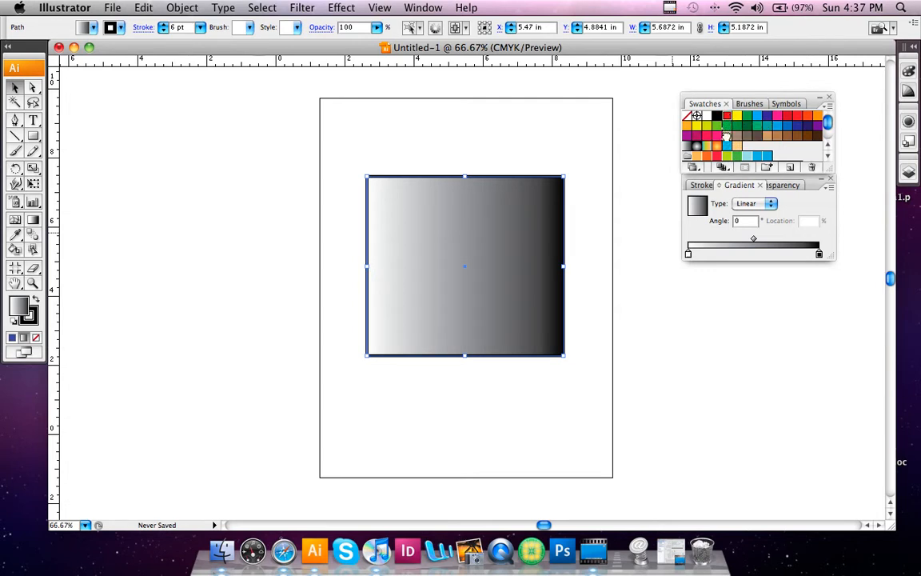
Step: Add red, purple and blue swatches as gradient stops in that order, with purple at about 45.6% and blue at about 63.74%
left_click_drag(715, 229, 724, 254)
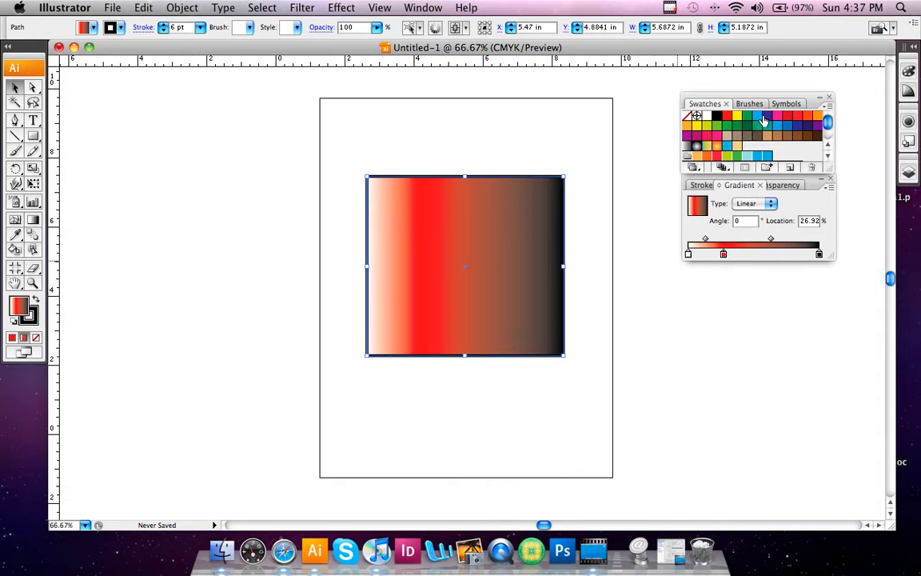
left_click_drag(782, 195, 808, 250)
left_click_drag(817, 126, 724, 256)
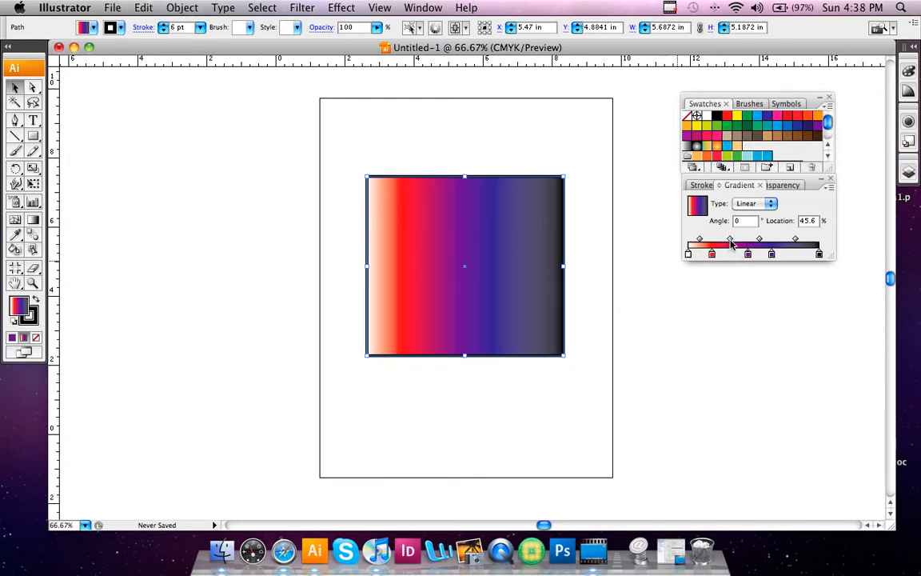
Step: Remove the black and white gradient stops and move red to the start and purple to the end at 100%
left_click(819, 254)
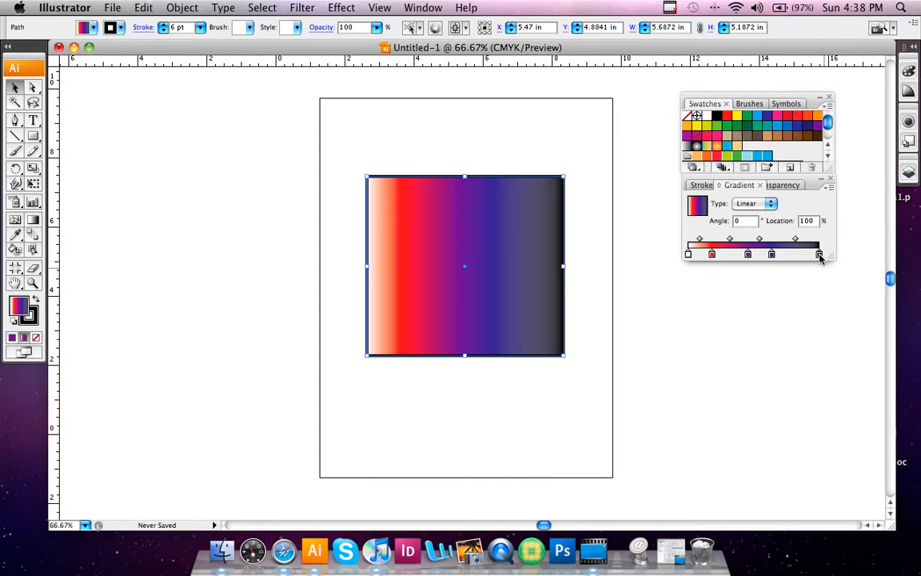
left_click_drag(820, 256, 822, 265)
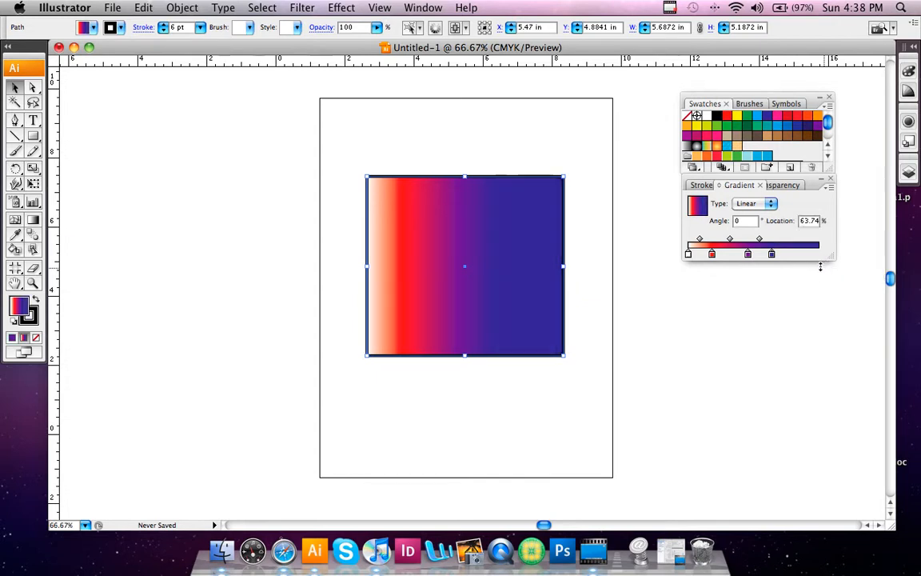
mouse_move(689, 256)
left_mouse_down()
mouse_move(689, 272)
mouse_move(688, 254)
left_mouse_up()
left_click_drag(749, 255, 820, 255)
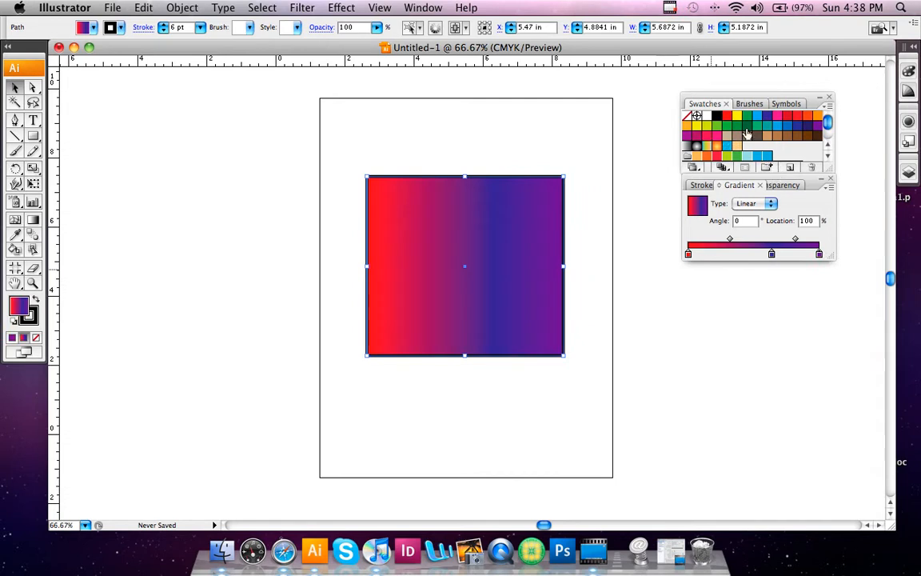
Step: Add orange, yellow and green stops between red and blue, and space all six stops roughly evenly in rainbow order
left_click(728, 253)
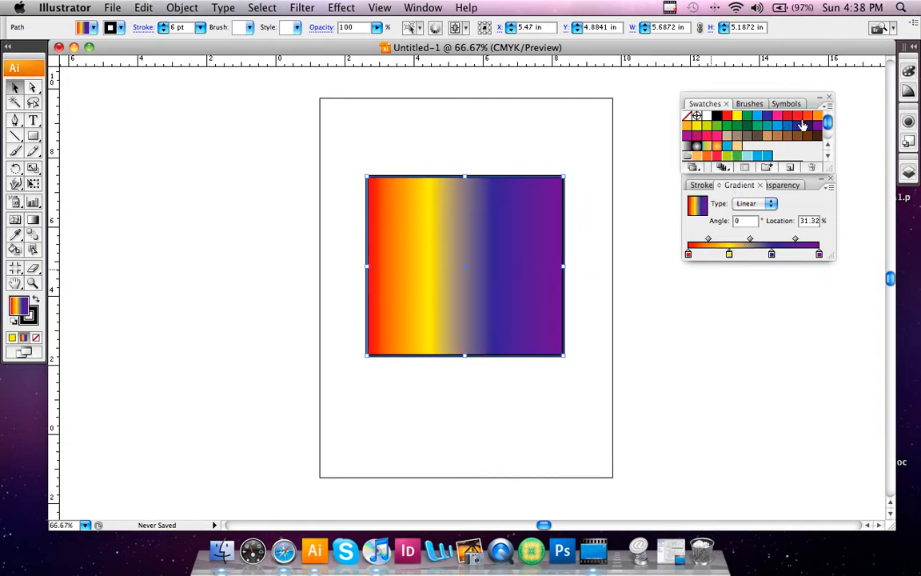
left_click_drag(746, 223, 712, 253)
left_click_drag(747, 116, 769, 256)
left_click(714, 255)
left_click_drag(798, 255, 795, 255)
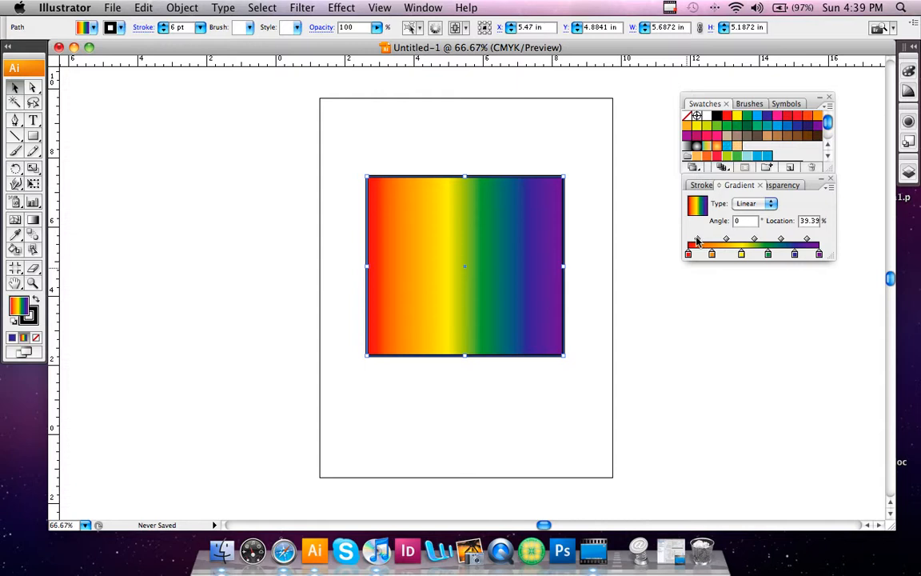